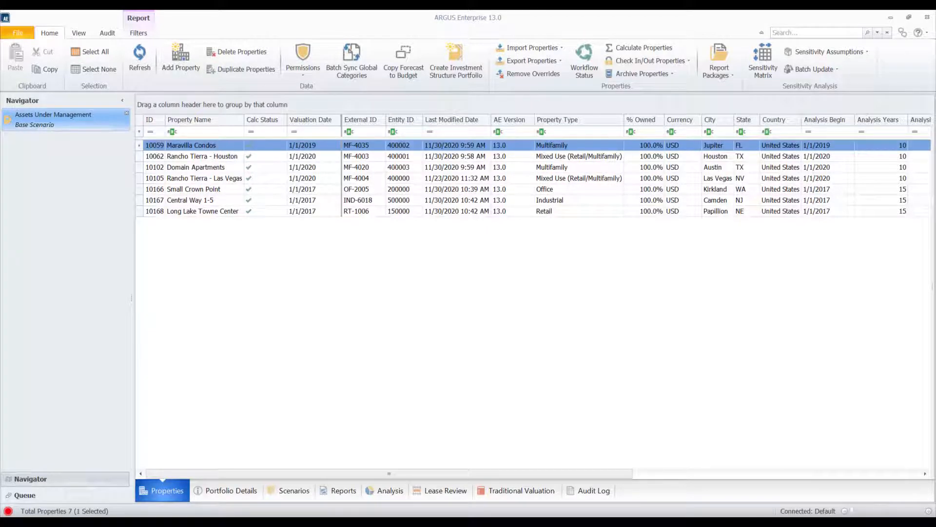
Open the Rancho Tierra - Houston property and hide its reports to show only the inputs
{"action": "double_click", "coordinate": [201, 156]}
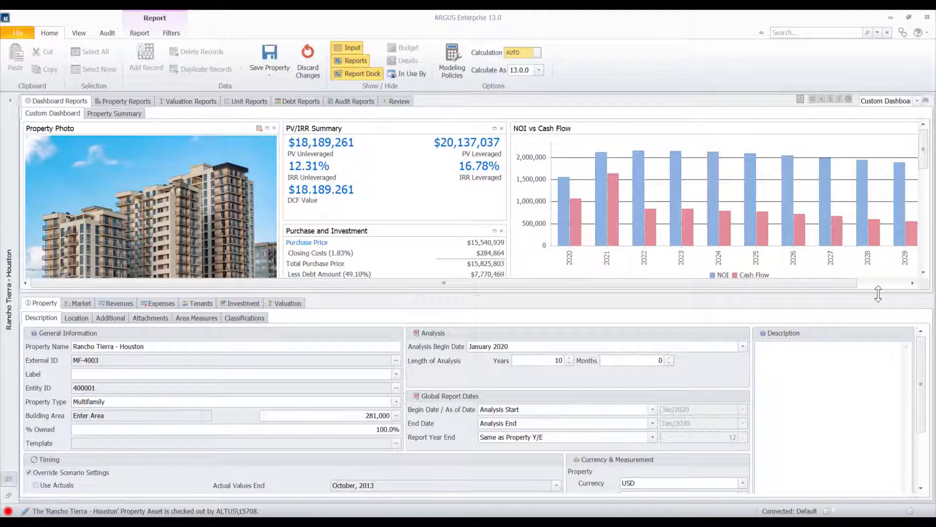
{"action": "left_click", "coordinate": [360, 60]}
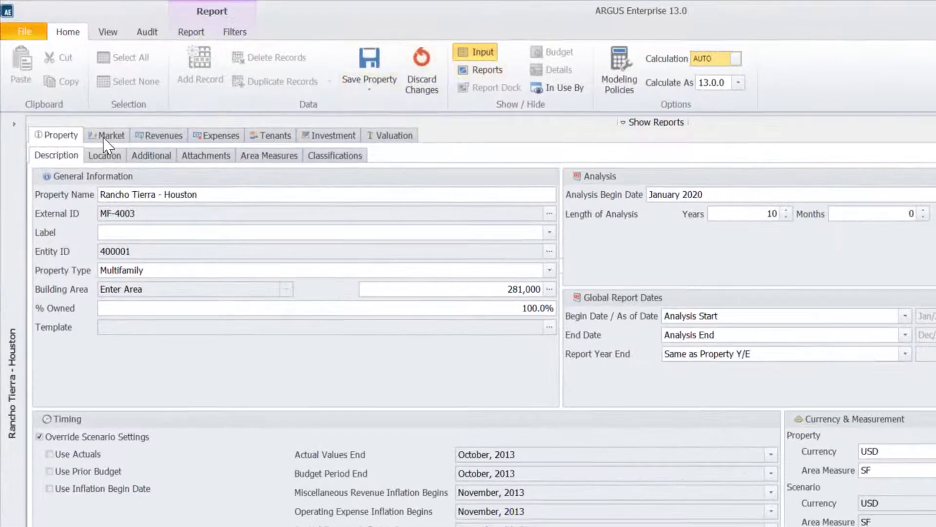
Review the property's market inflation, revenue, operating expense and tenant inputs
{"action": "left_click", "coordinate": [105, 136]}
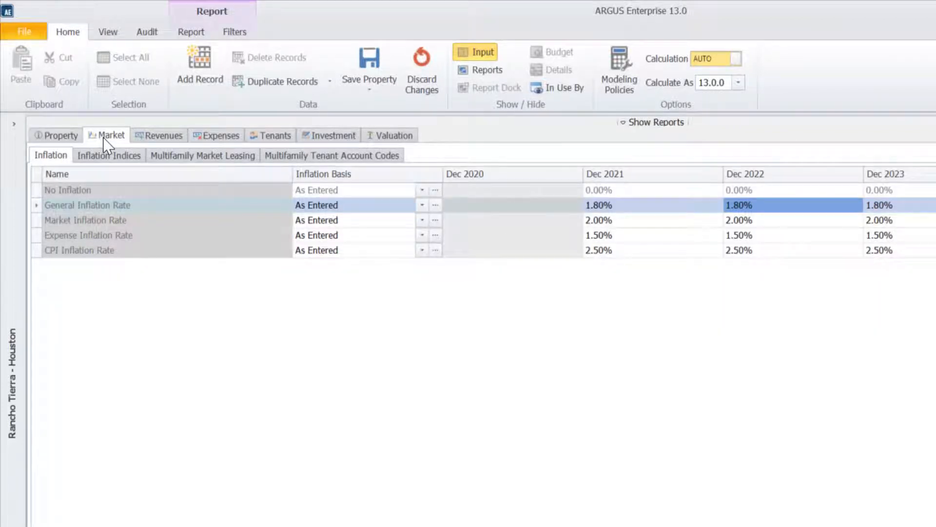
{"action": "left_click", "coordinate": [157, 137]}
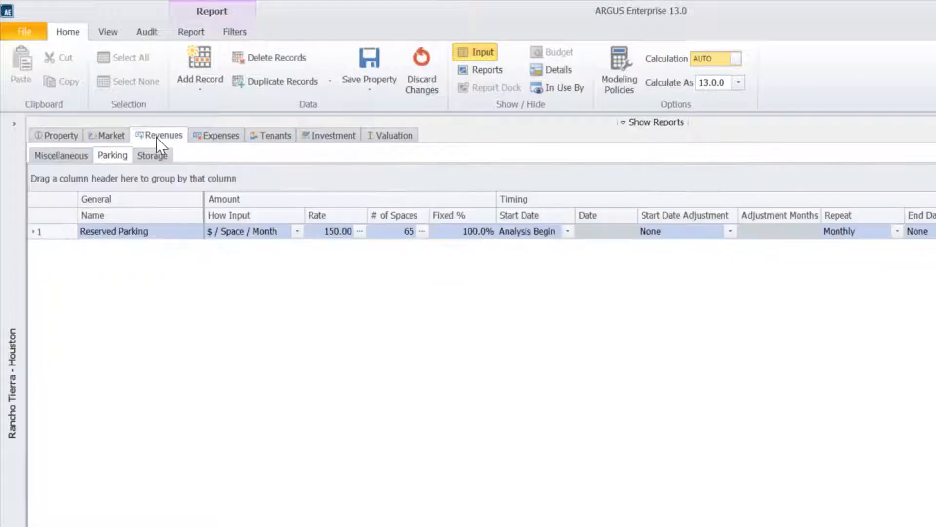
{"action": "left_click", "coordinate": [221, 136]}
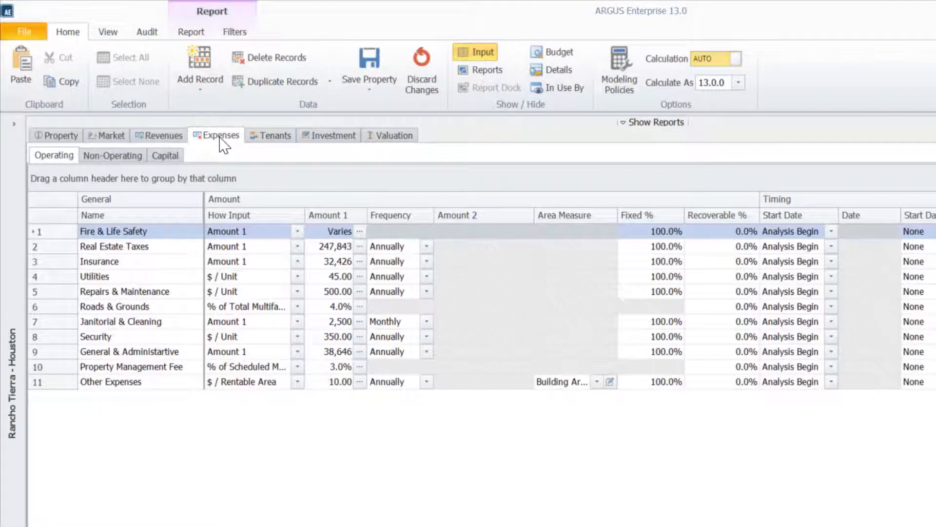
{"action": "left_click", "coordinate": [281, 139]}
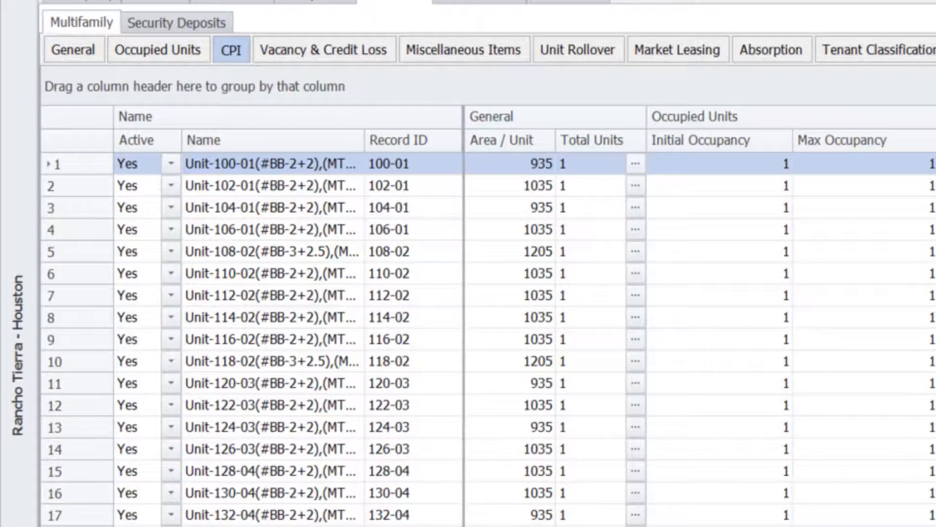
Exclude unit 100-01 by setting Active to No, and restore it to Yes
{"action": "left_click", "coordinate": [170, 164]}
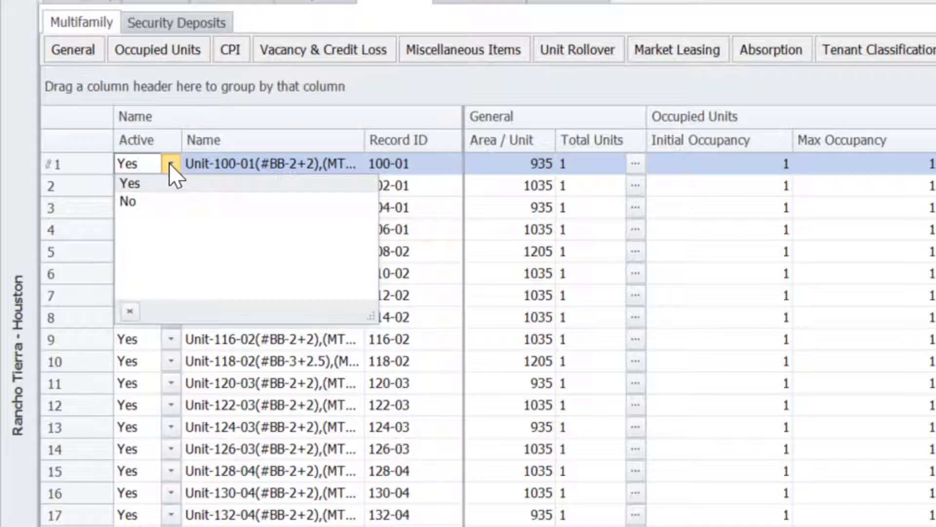
{"action": "left_click", "coordinate": [140, 201]}
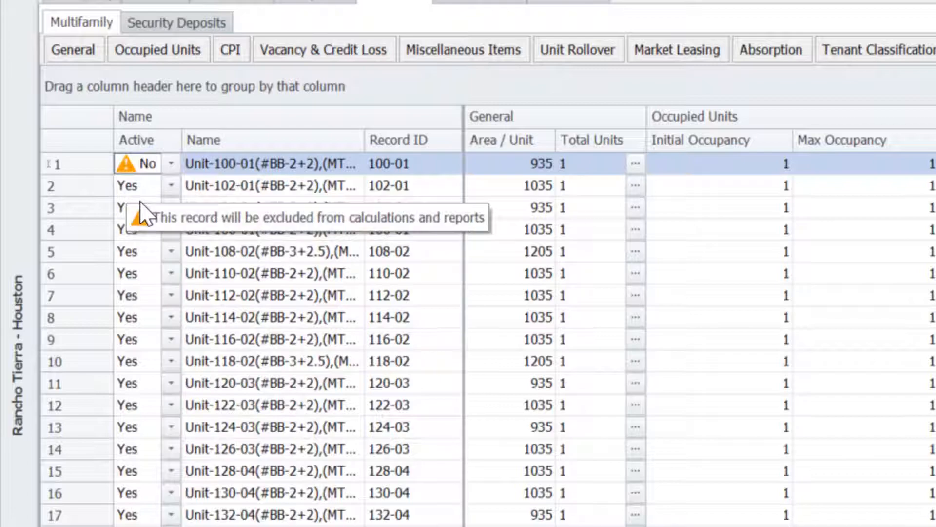
{"action": "left_click", "coordinate": [163, 168]}
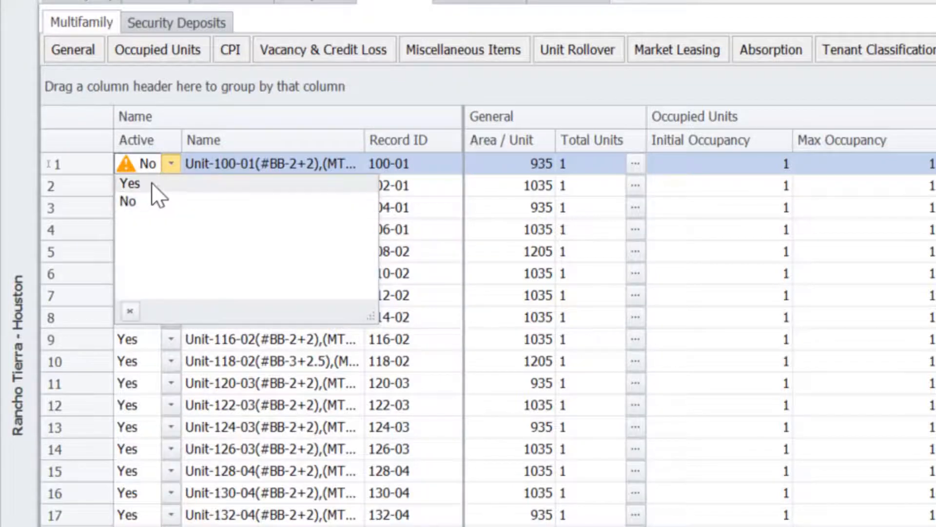
{"action": "left_click", "coordinate": [152, 184]}
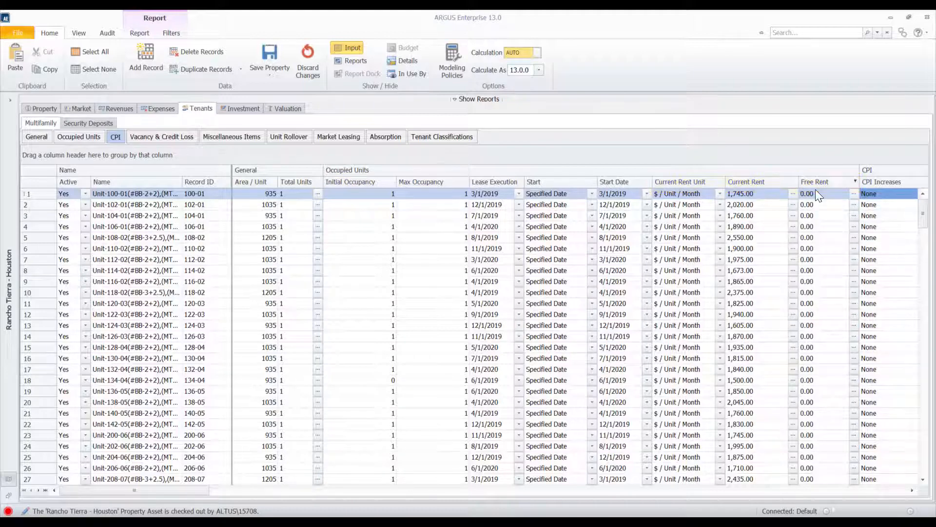
Set unit 100-01's CPI increases to Each Lease Anniversary, and return them to None
{"action": "left_click_drag", "start_coordinate": [198, 489], "coordinate": [299, 499]}
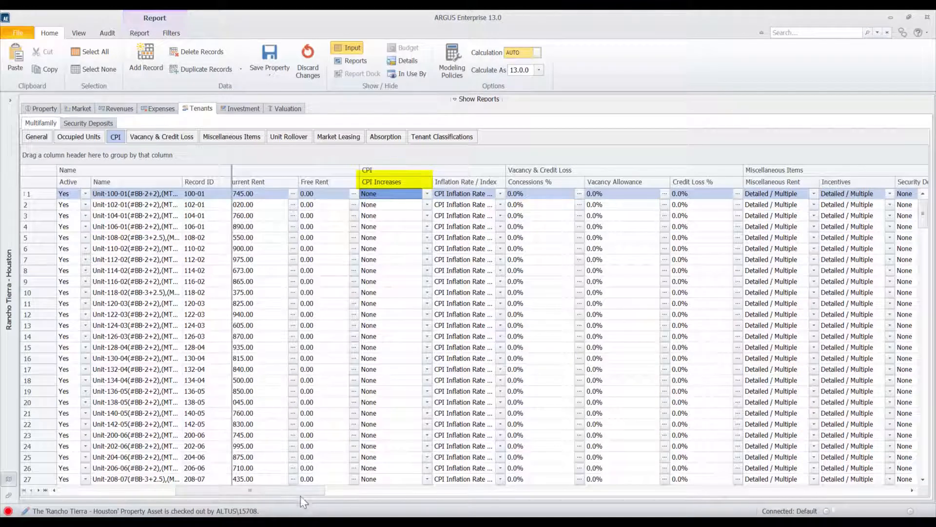
{"action": "left_click", "coordinate": [427, 193]}
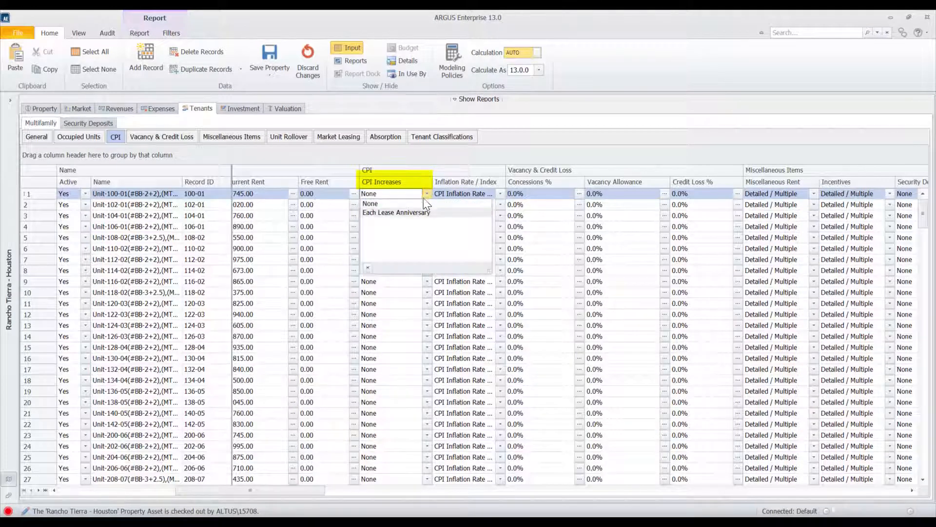
{"action": "left_click", "coordinate": [407, 213]}
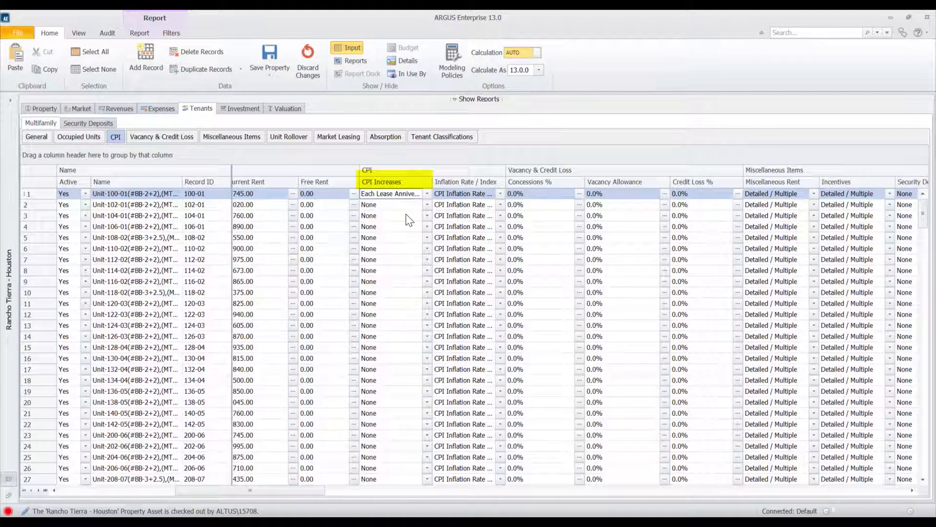
{"action": "left_click", "coordinate": [426, 194]}
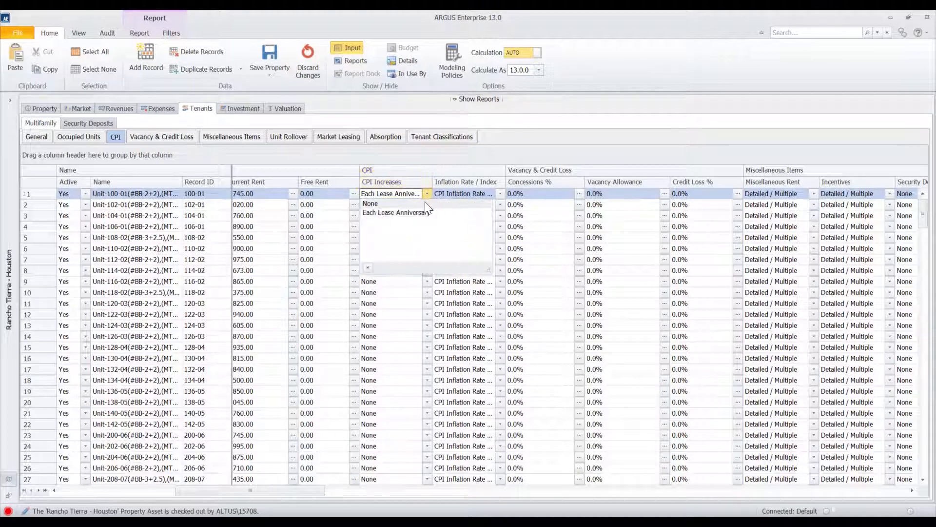
{"action": "left_click", "coordinate": [425, 205]}
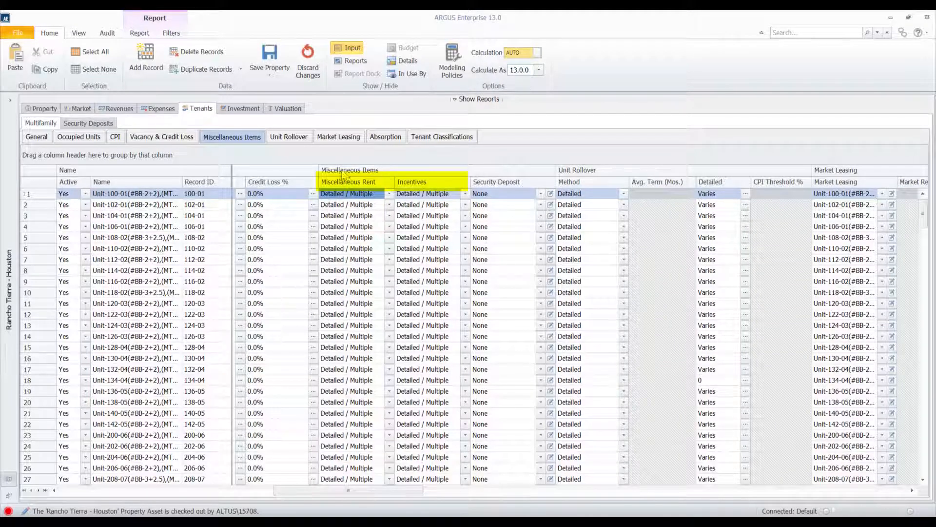
Open the miscellaneous rent details for the first unit and view the available unit rollover methods
{"action": "left_click", "coordinate": [405, 59]}
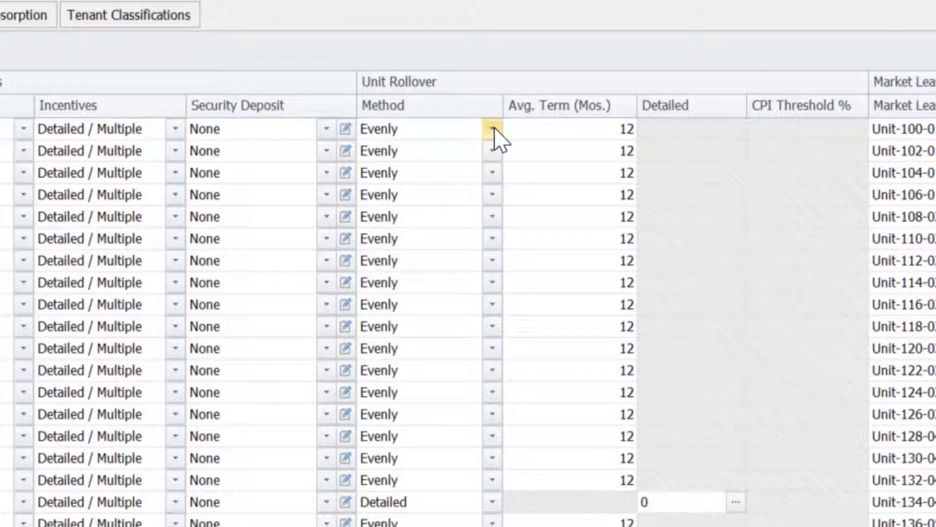
{"action": "left_click", "coordinate": [493, 130]}
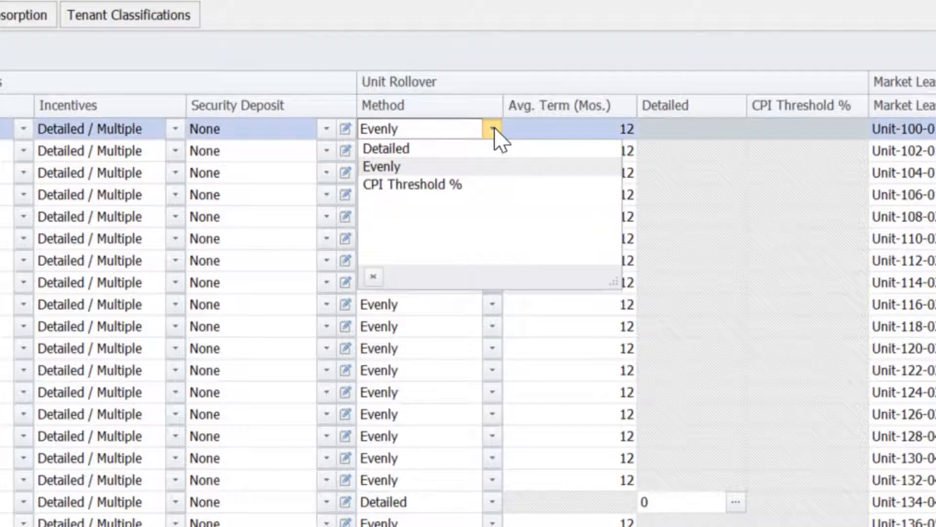
{"action": "left_click", "coordinate": [493, 130]}
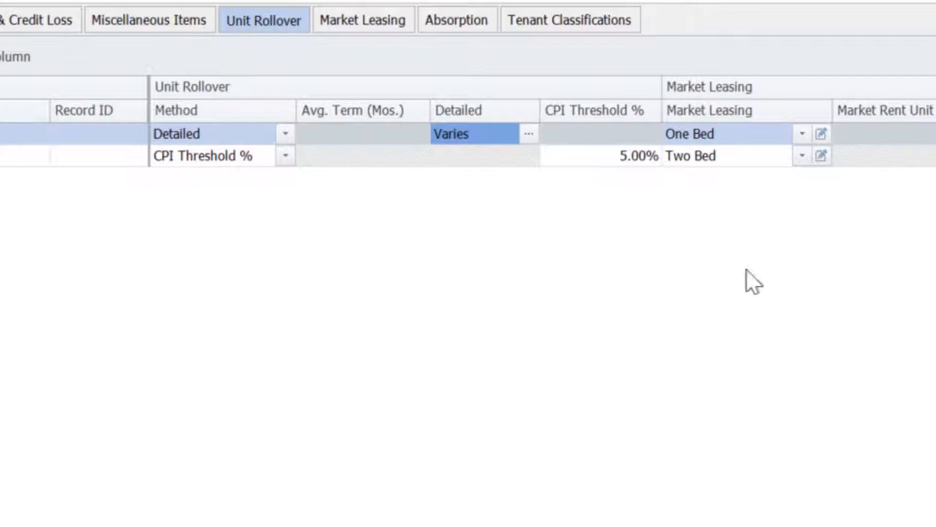
In Domain Apartments, view the One Bed record's rollover method options and inspect its detailed monthly rollover values
{"action": "left_click", "coordinate": [285, 133]}
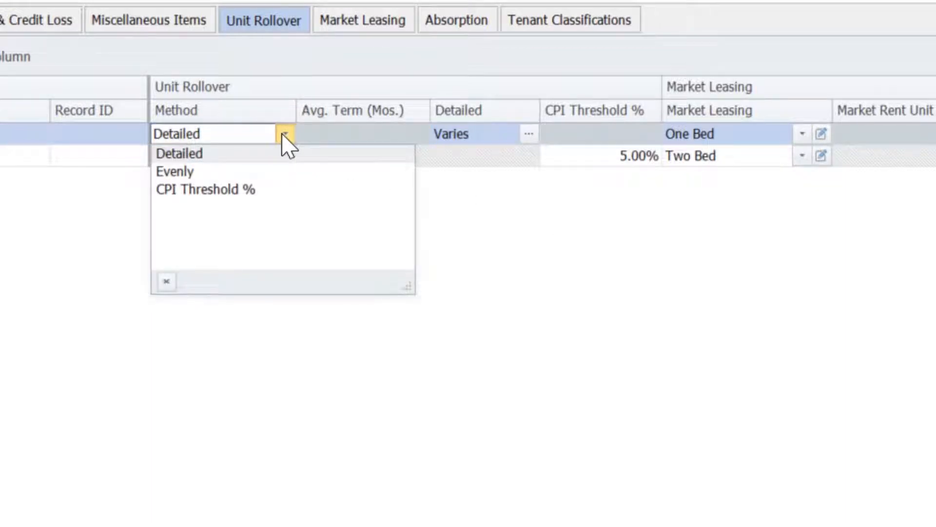
{"action": "left_click", "coordinate": [283, 135]}
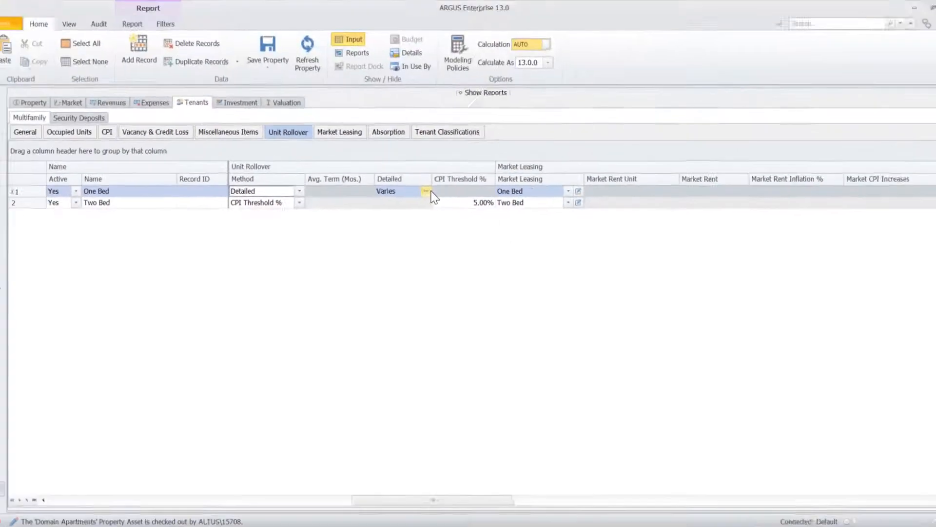
{"action": "left_click", "coordinate": [427, 192]}
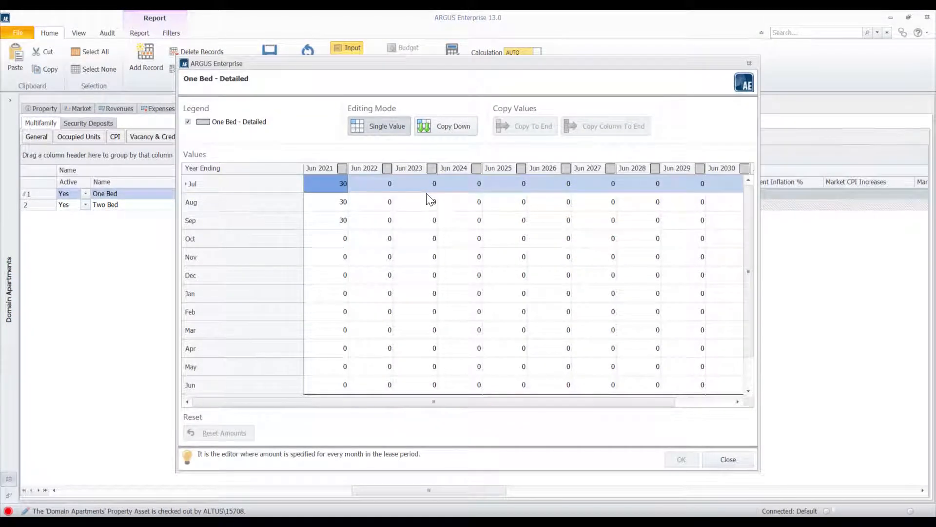
{"action": "left_click", "coordinate": [729, 461]}
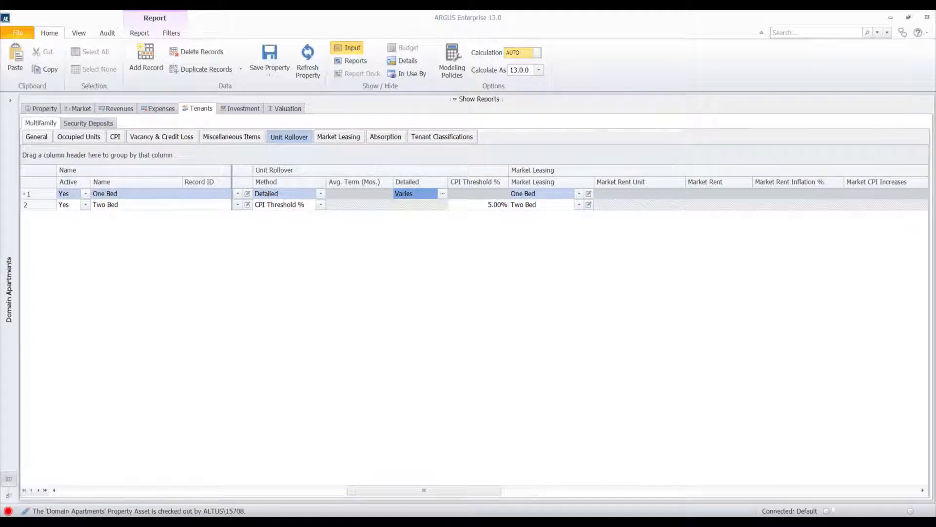
Review the multifamily market leasing assumptions for Domain Apartments' One Bed and Two Bed profiles
{"action": "left_click", "coordinate": [79, 108]}
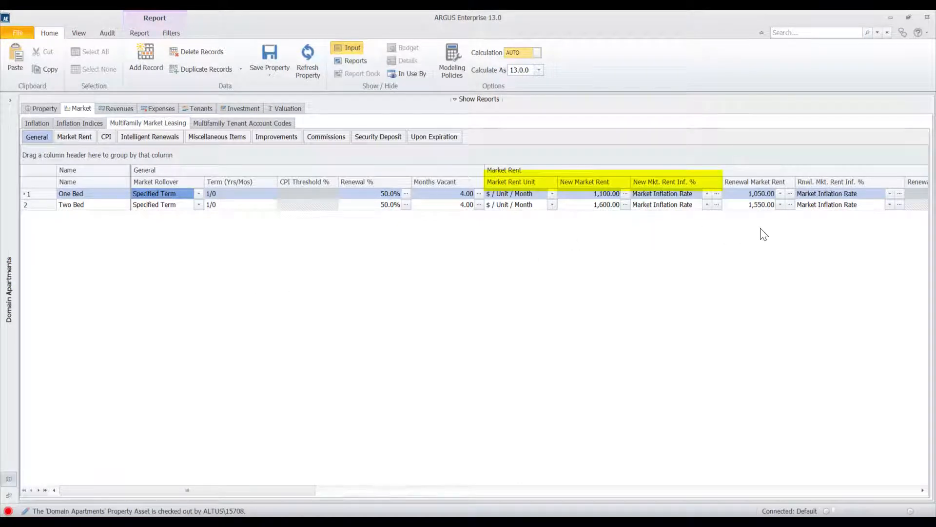
{"action": "left_click_drag", "start_coordinate": [303, 490], "coordinate": [287, 516]}
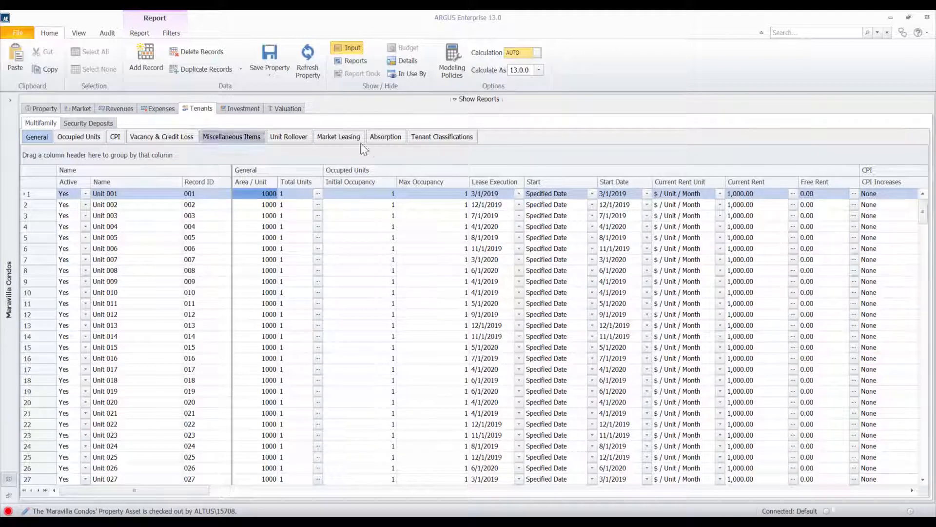
In Maravilla Condos, check each unit's market leasing assignment and review the rehab profiles' Upon Expiration settings
{"action": "left_click", "coordinate": [343, 139]}
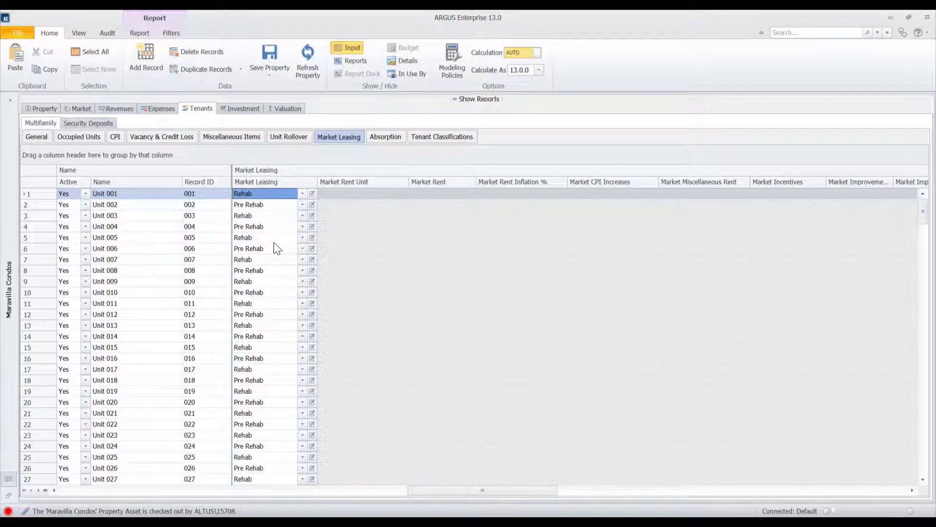
{"action": "left_click", "coordinate": [80, 108]}
{"action": "left_click", "coordinate": [169, 123]}
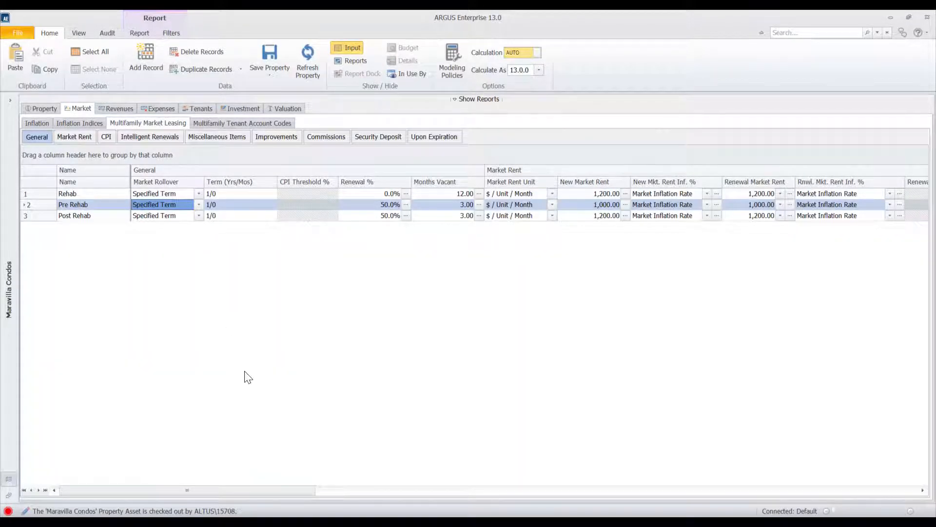
{"action": "left_click", "coordinate": [430, 139]}
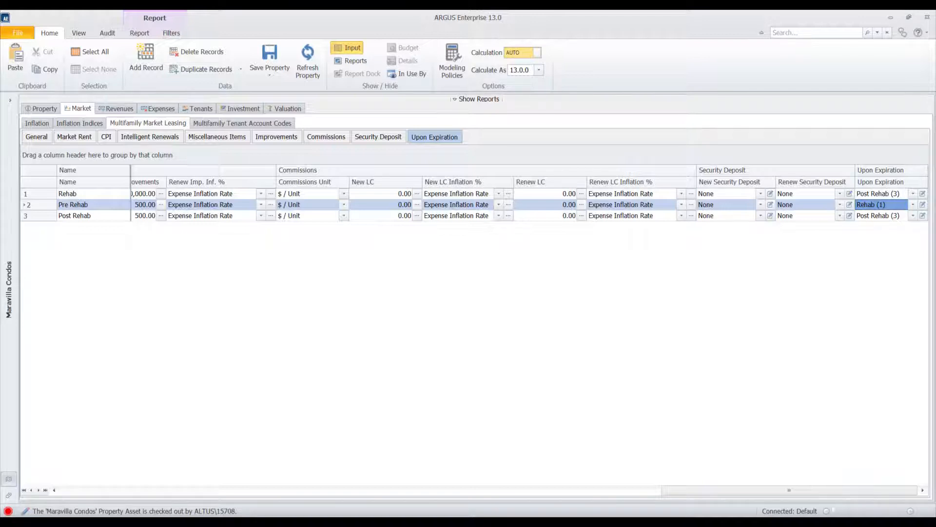
{"action": "left_click", "coordinate": [418, 116]}
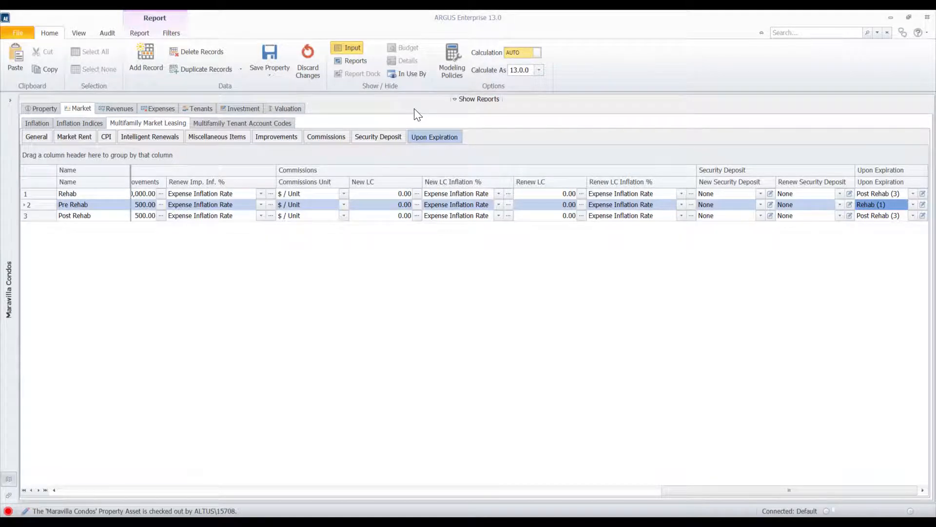
From the report-only cash flow view, trace Key Statistics to the multifamily tenant inputs and return to the full report
{"action": "left_click", "coordinate": [350, 47]}
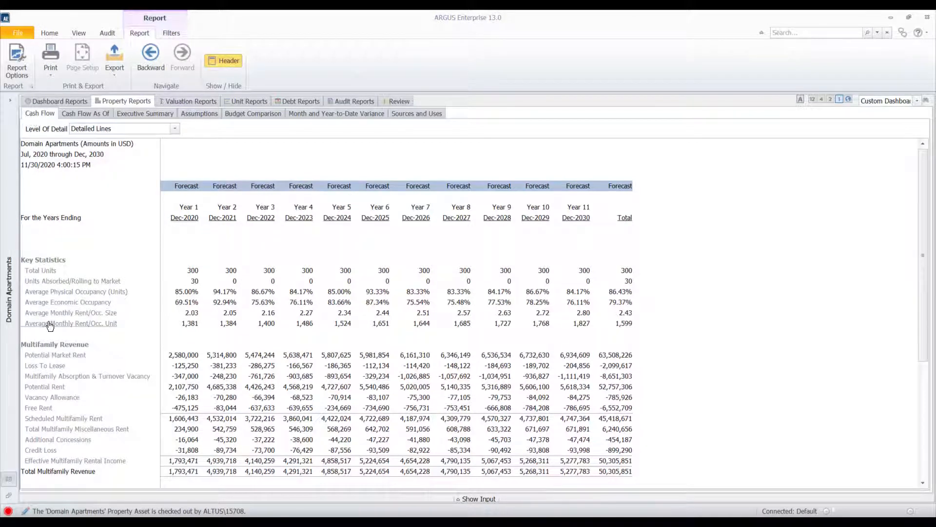
{"action": "left_click", "coordinate": [57, 261]}
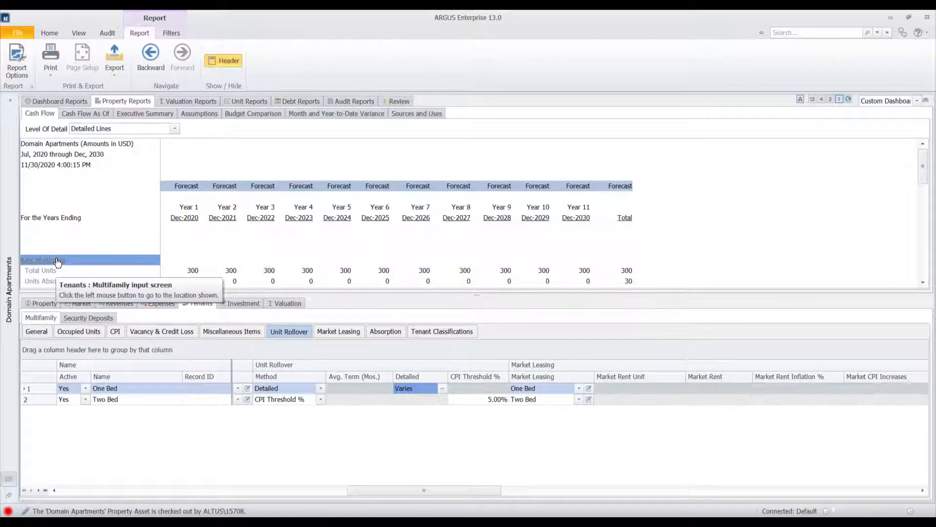
{"action": "left_click", "coordinate": [46, 31]}
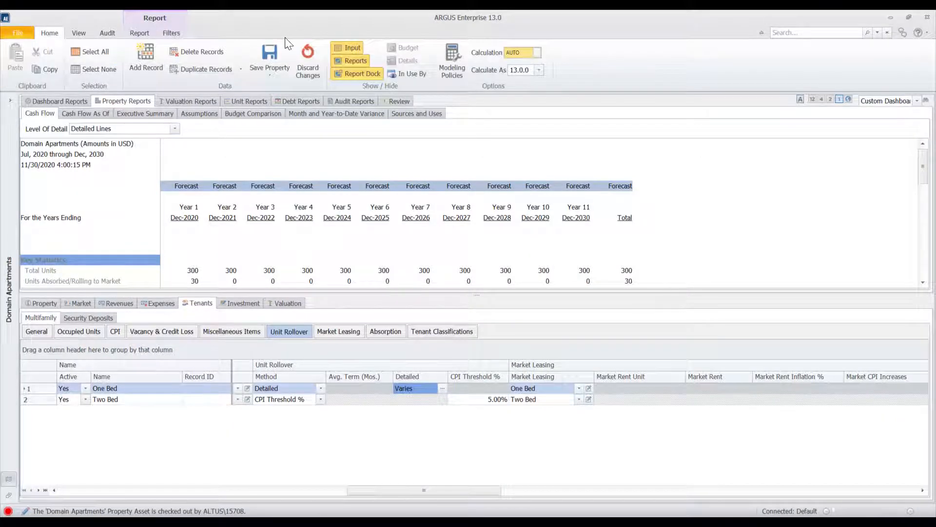
{"action": "left_click", "coordinate": [347, 47]}
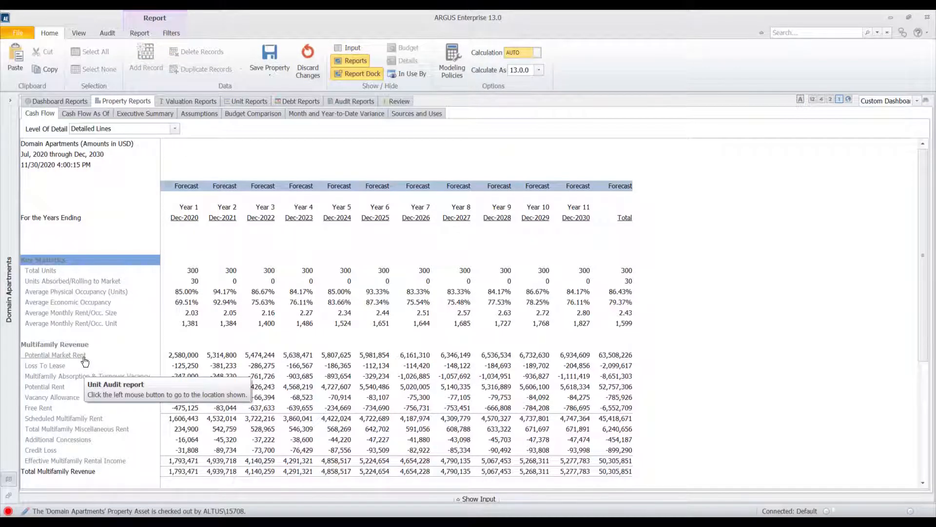
Drill down from Potential Market Rent to the Unit Audit report, and review the Unit Occupancy and Unit Assumptions reports
{"action": "left_click_drag", "start_coordinate": [84, 357], "coordinate": [83, 347]}
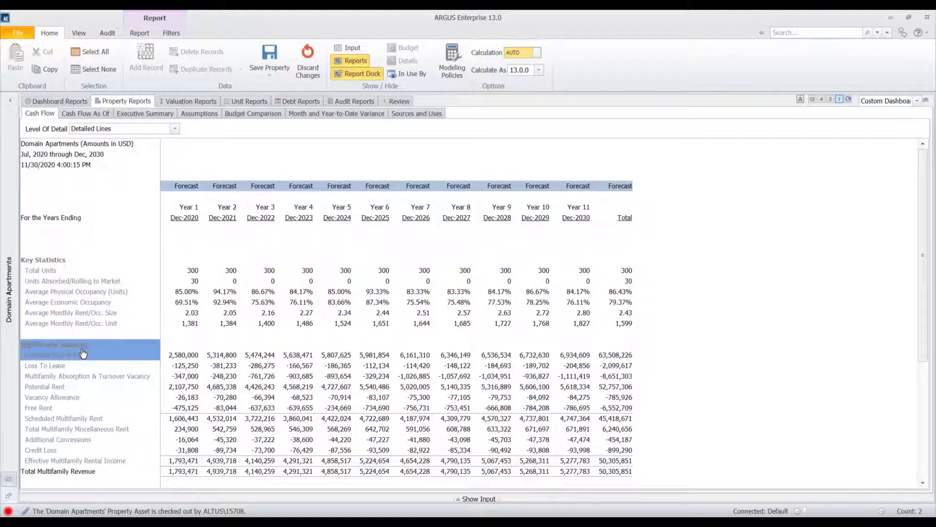
{"action": "left_click", "coordinate": [90, 353]}
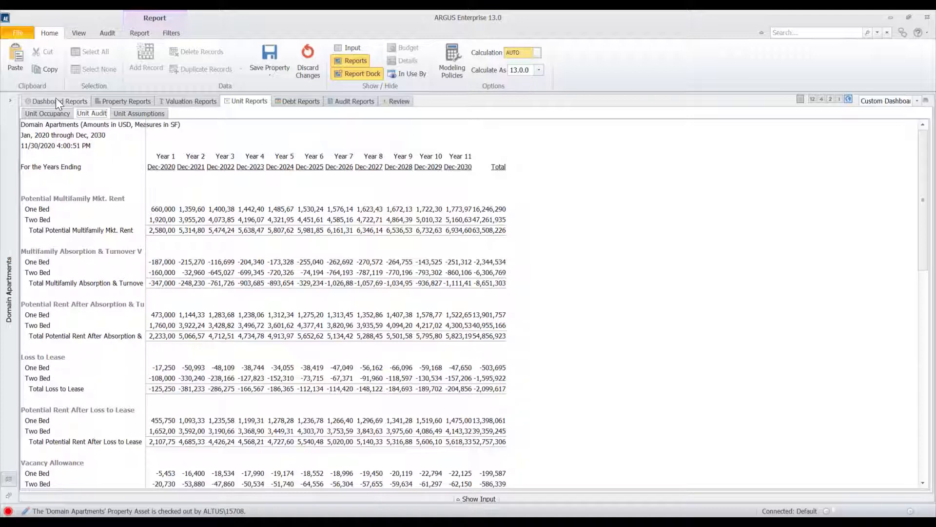
{"action": "left_click", "coordinate": [57, 114]}
{"action": "left_click", "coordinate": [139, 114]}
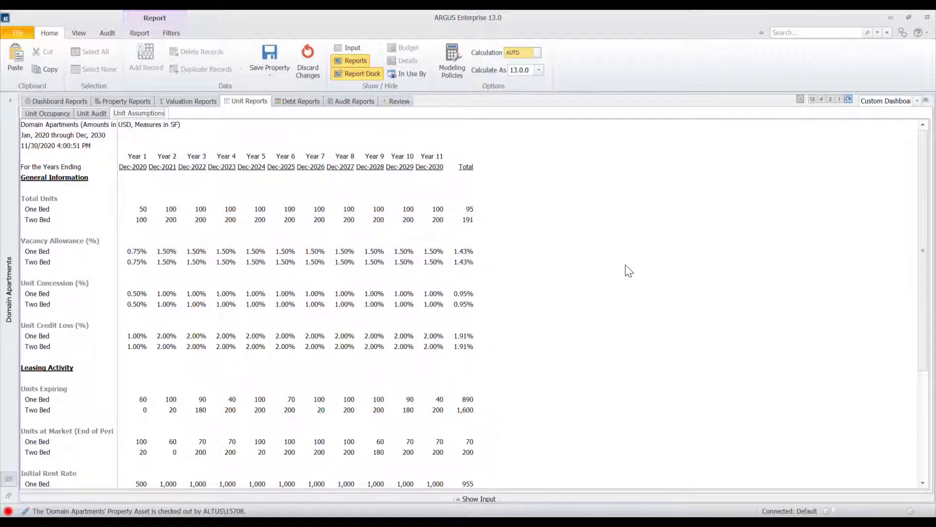
Return to Domain Apartments' property Cash Flow report, view its first year by month, and restore the annual view
{"action": "left_click", "coordinate": [128, 100]}
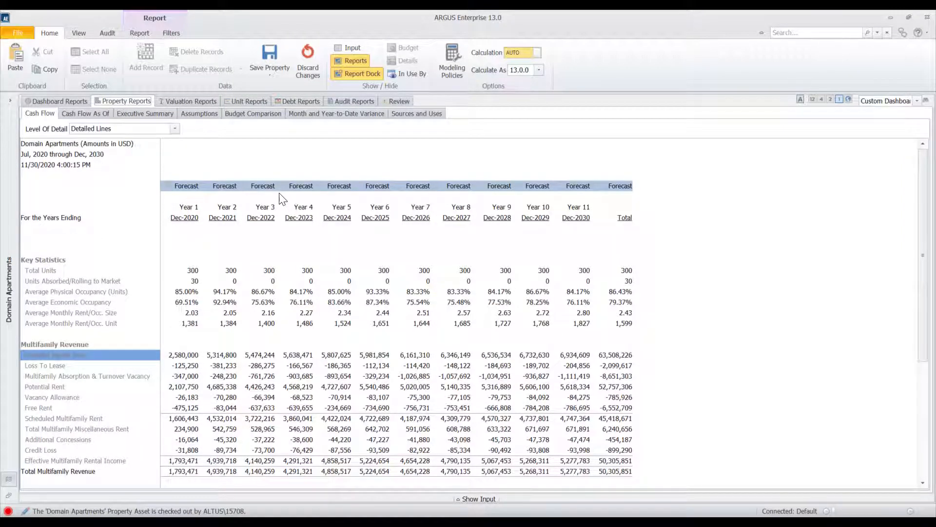
{"action": "left_click", "coordinate": [812, 99]}
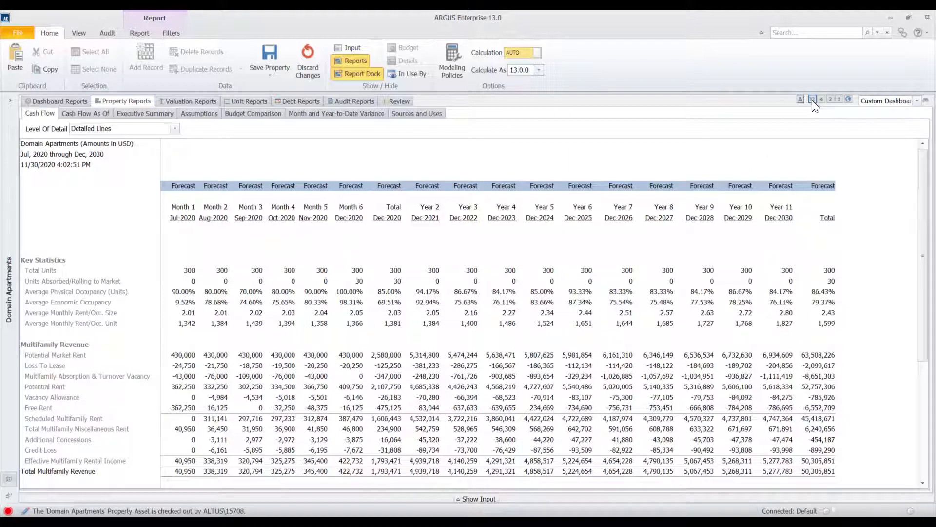
{"action": "left_click", "coordinate": [838, 100]}
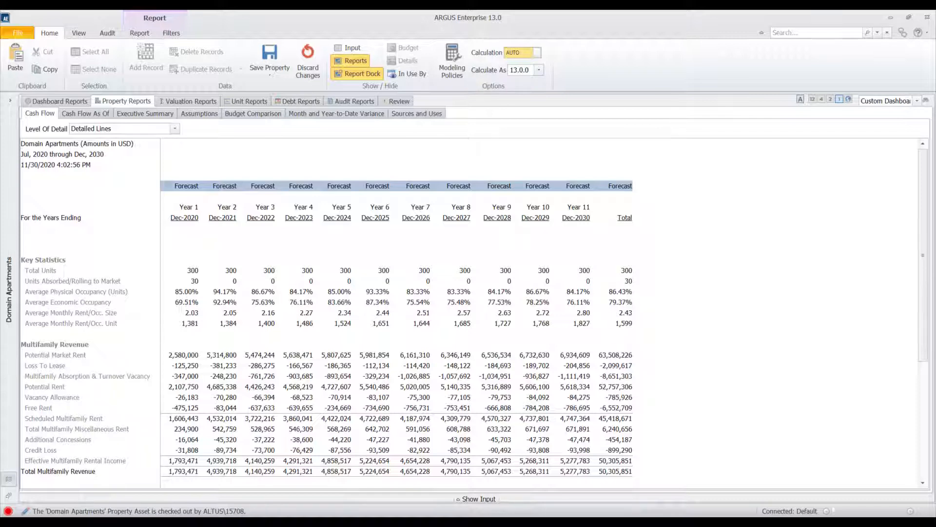
Look through the export formats for the Cash Flow report, including Report Packages
{"action": "left_click", "coordinate": [143, 34]}
{"action": "left_click", "coordinate": [116, 66]}
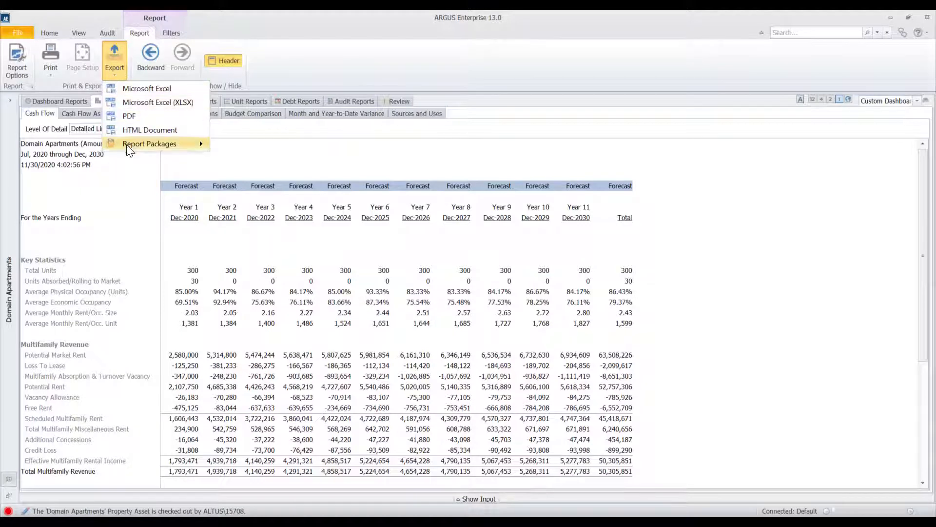
{"action": "mouse_move", "coordinate": [156, 149]}
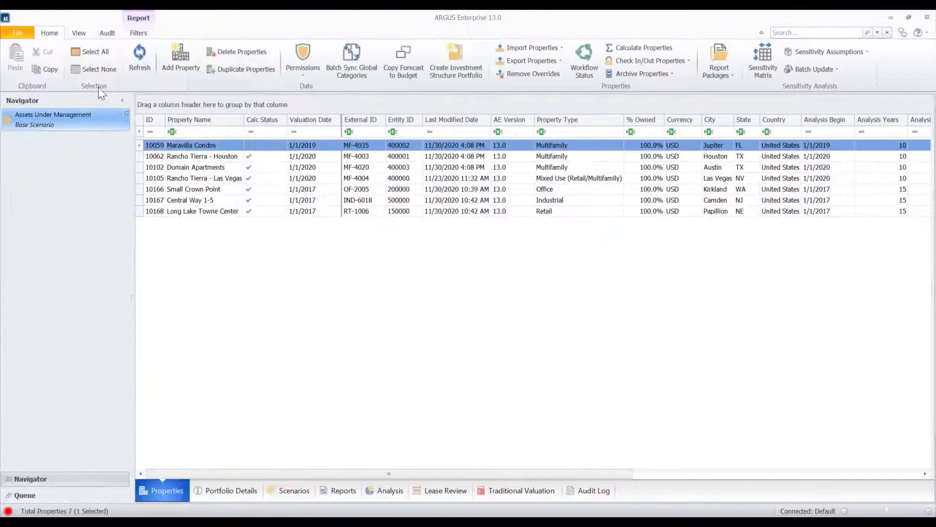
Select all properties in the Assets Under Management portfolio and run the portfolio Cash Flow report for them
{"action": "left_click", "coordinate": [96, 52]}
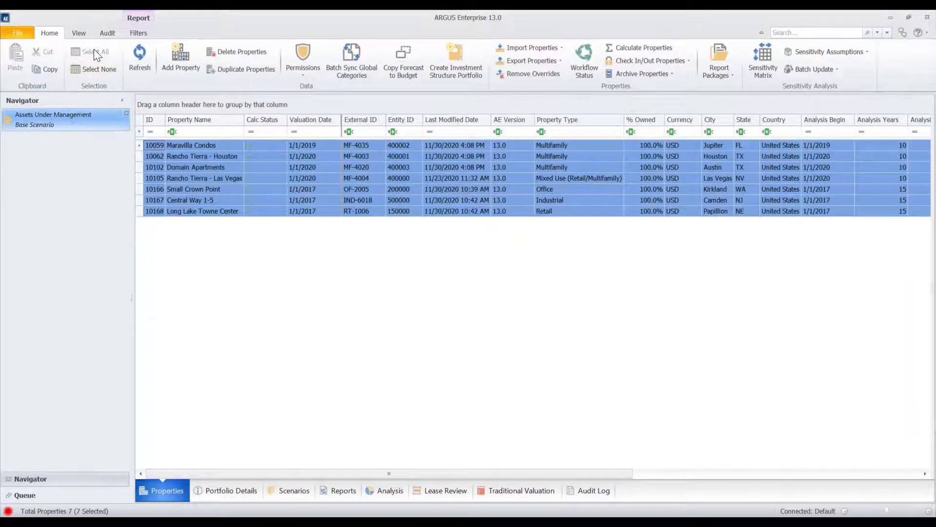
{"action": "left_click", "coordinate": [336, 489]}
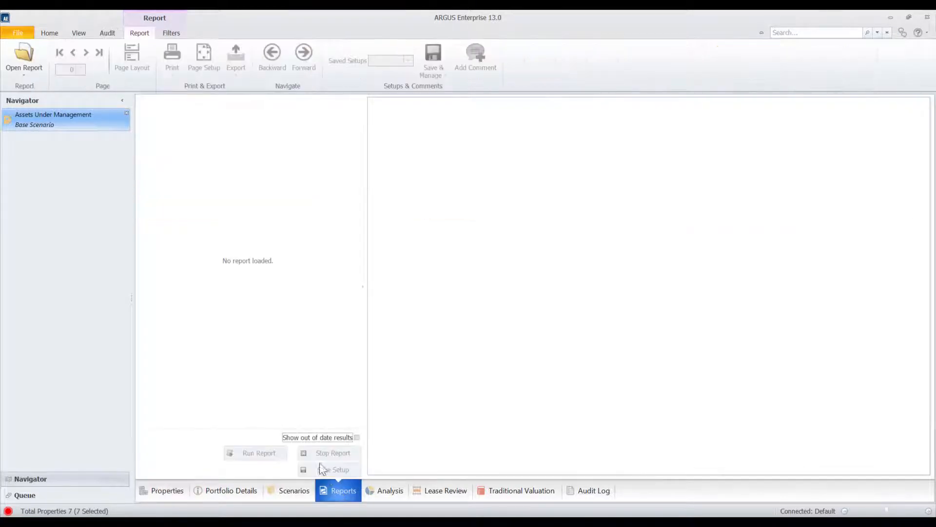
{"action": "left_click", "coordinate": [36, 56]}
{"action": "left_click", "coordinate": [45, 165]}
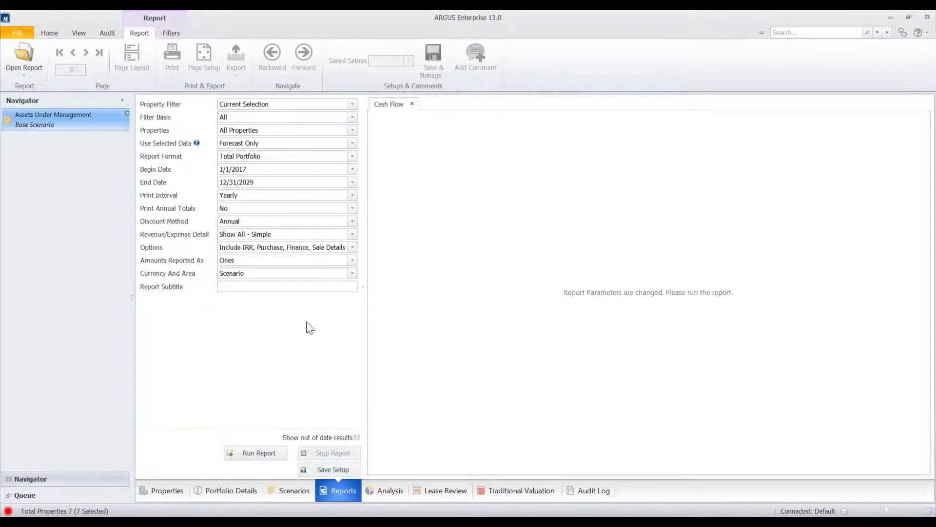
{"action": "left_click", "coordinate": [254, 453]}
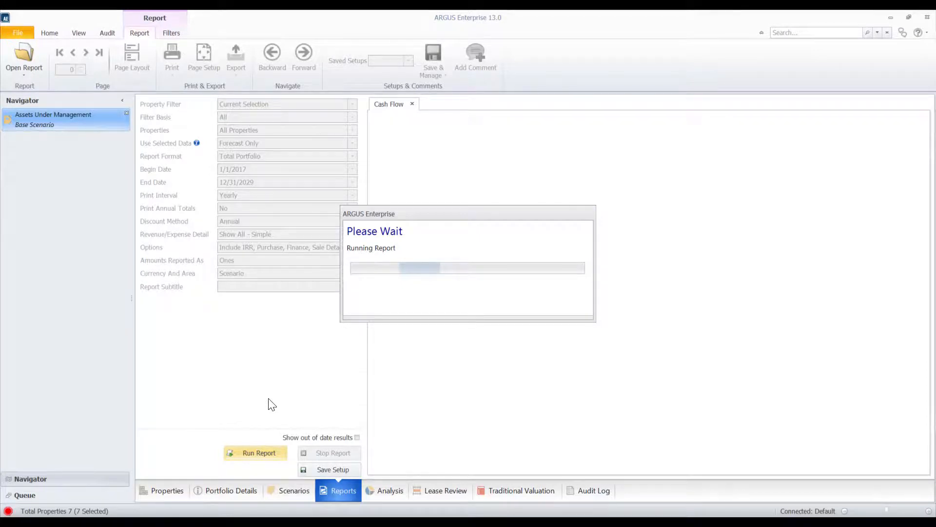
Enlarge the portfolio Cash Flow report by collapsing the side panes and review it from rental revenue down to the leveraged IRR
{"action": "left_click", "coordinate": [122, 101]}
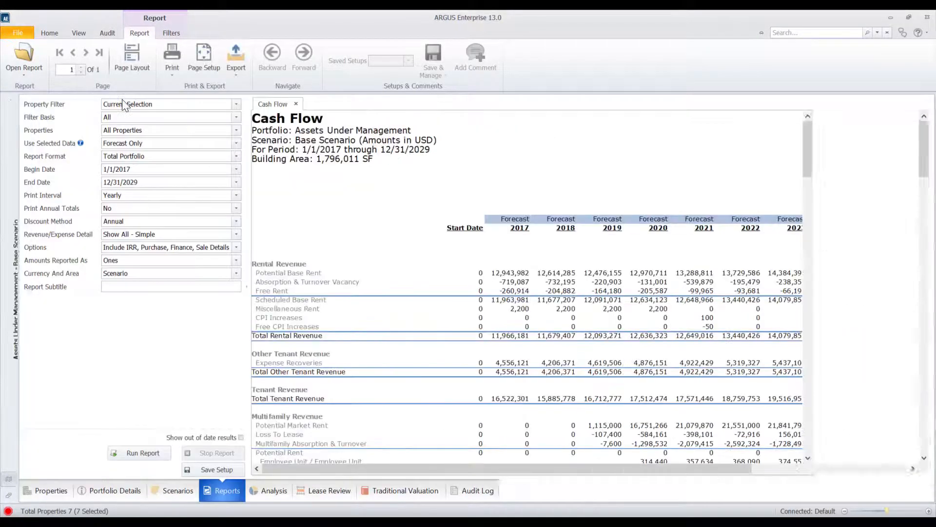
{"action": "left_click", "coordinate": [247, 287]}
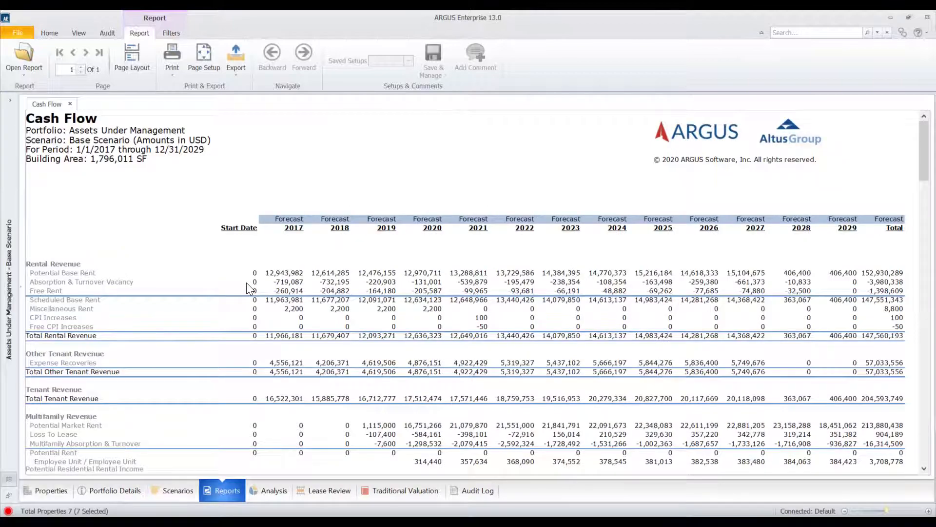
{"action": "scroll", "coordinate": [246, 283], "scroll_direction": "down", "scroll_amount": 5}
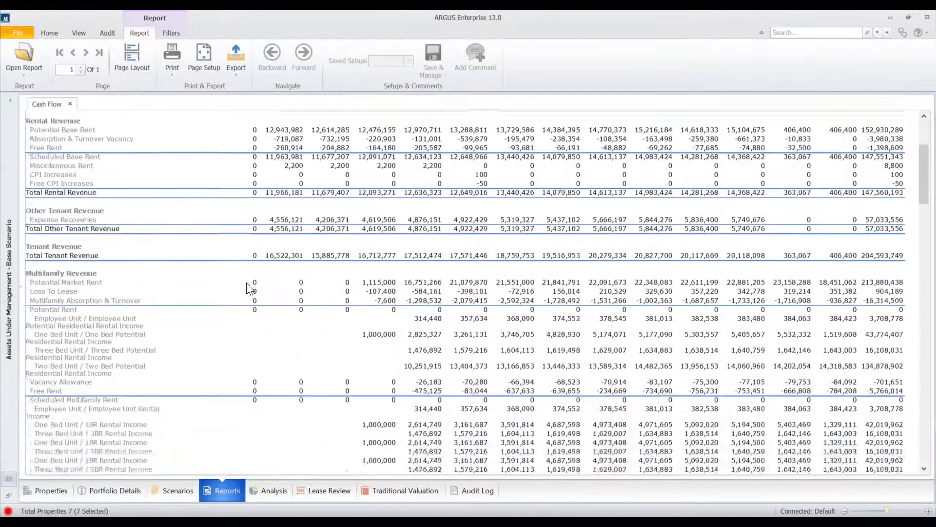
{"action": "scroll", "coordinate": [250, 289], "scroll_direction": "down", "scroll_amount": 5}
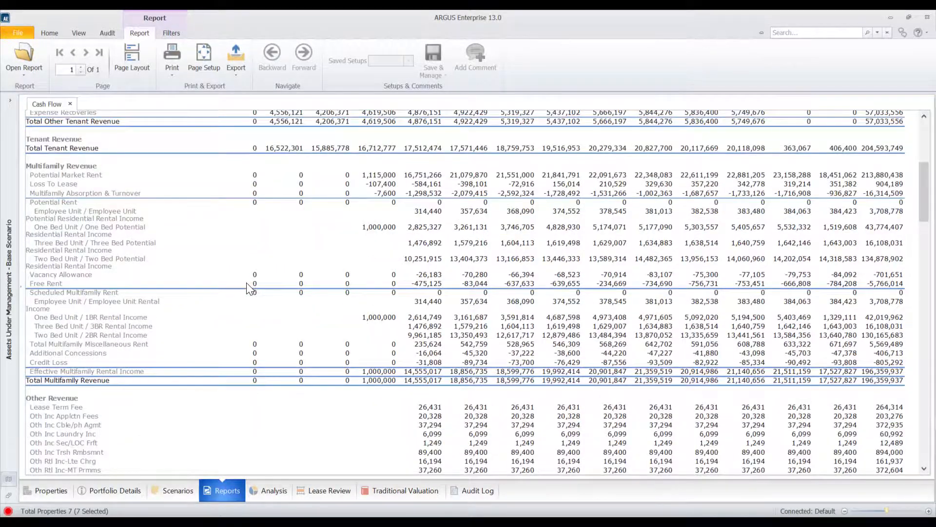
{"action": "scroll", "coordinate": [250, 289], "scroll_direction": "down", "scroll_amount": 15}
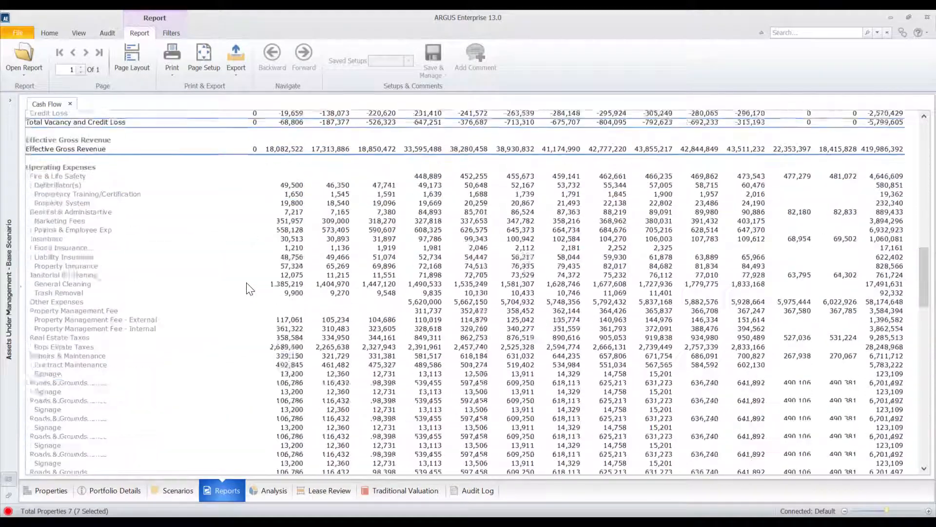
{"action": "scroll", "coordinate": [250, 289], "scroll_direction": "down", "scroll_amount": 20}
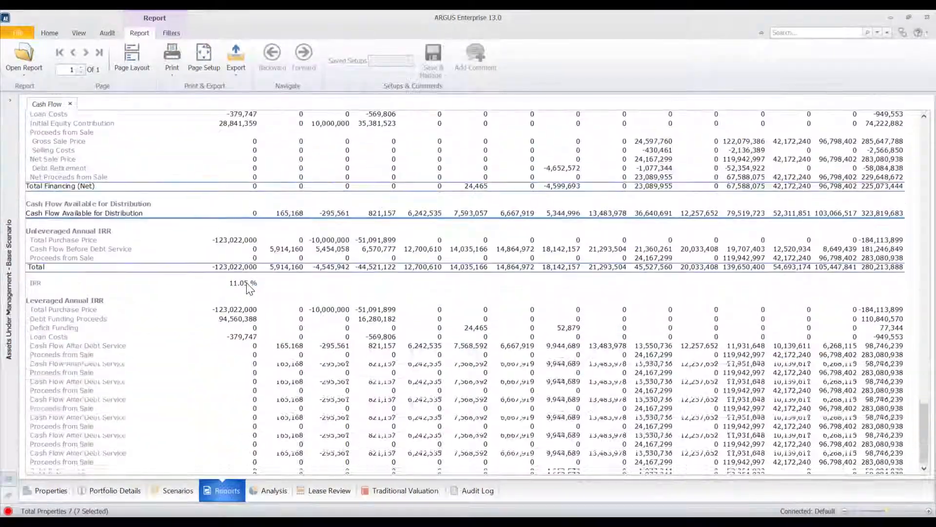